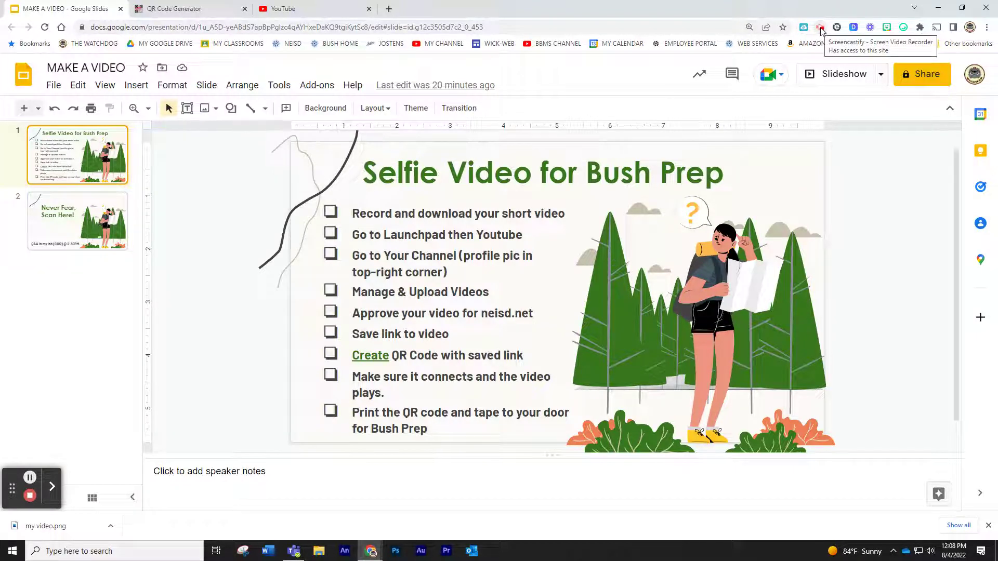
- Search for and launch the Camera app, then close it and dismiss the screen recorder controls
click(124, 553)
text(c)
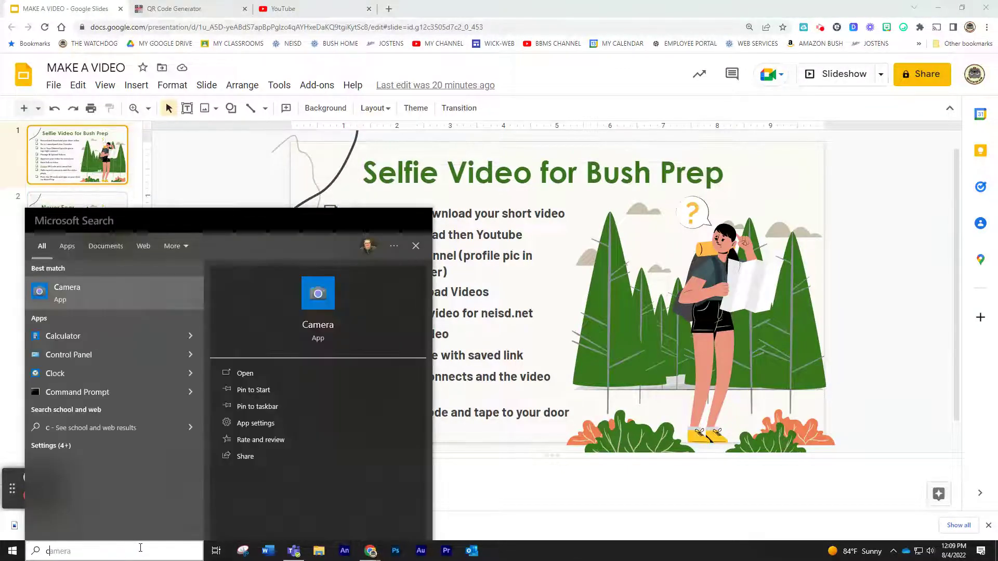
text(amer)
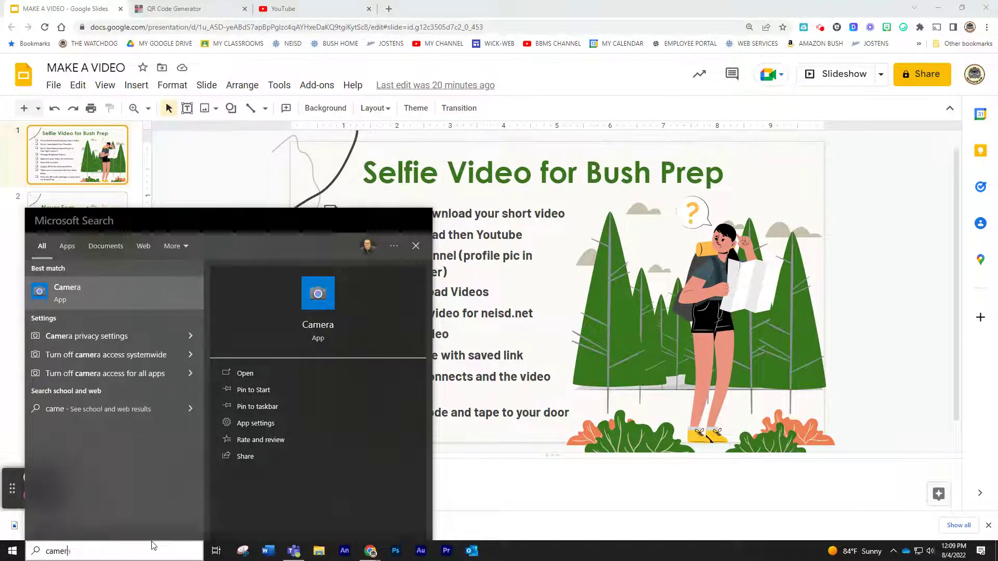
text(a)
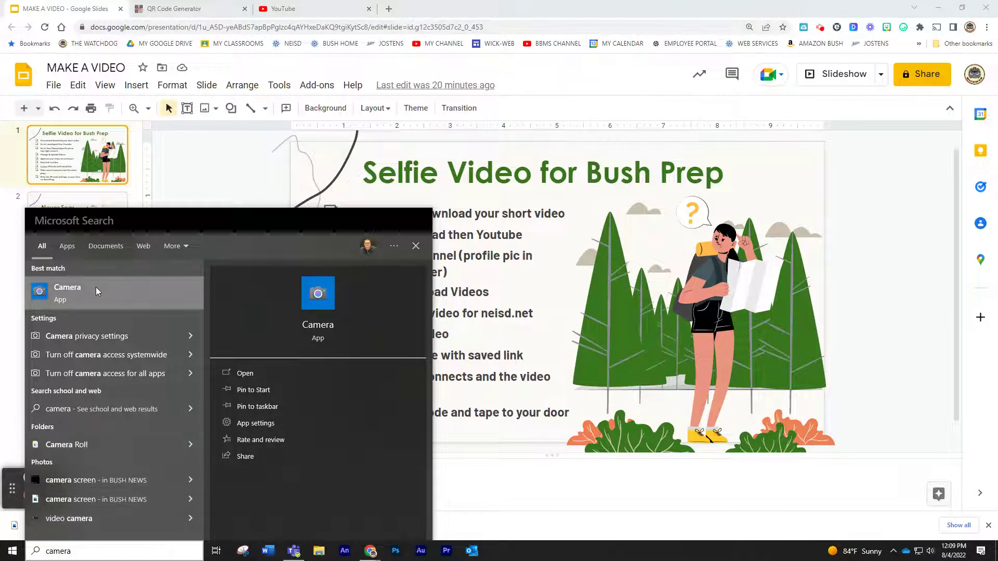
click(86, 292)
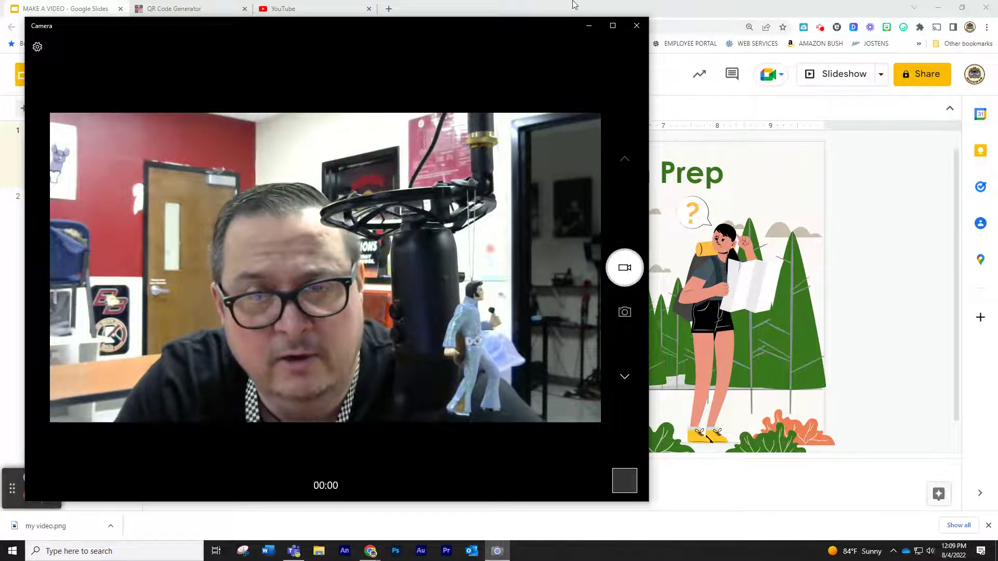
click(635, 24)
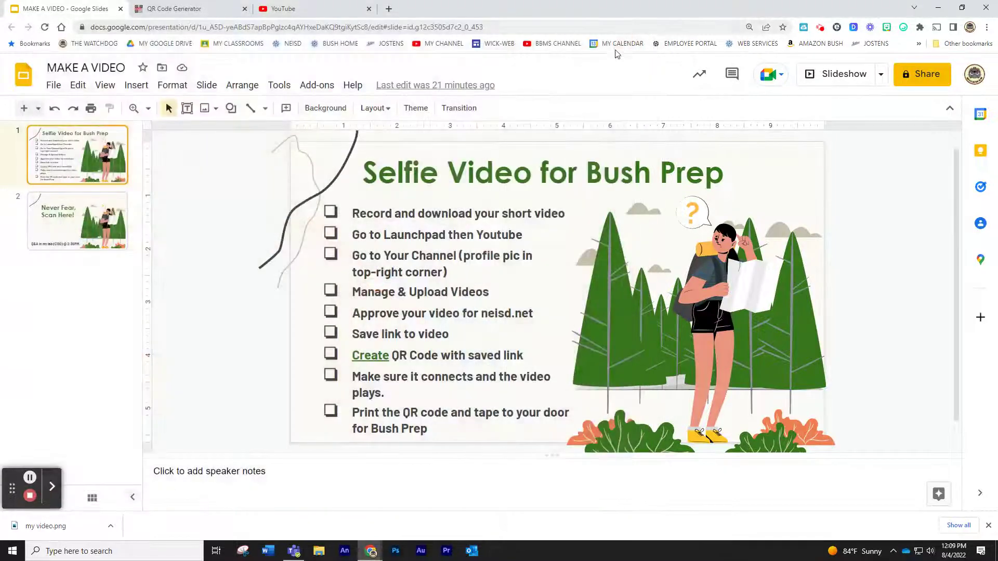
click(820, 28)
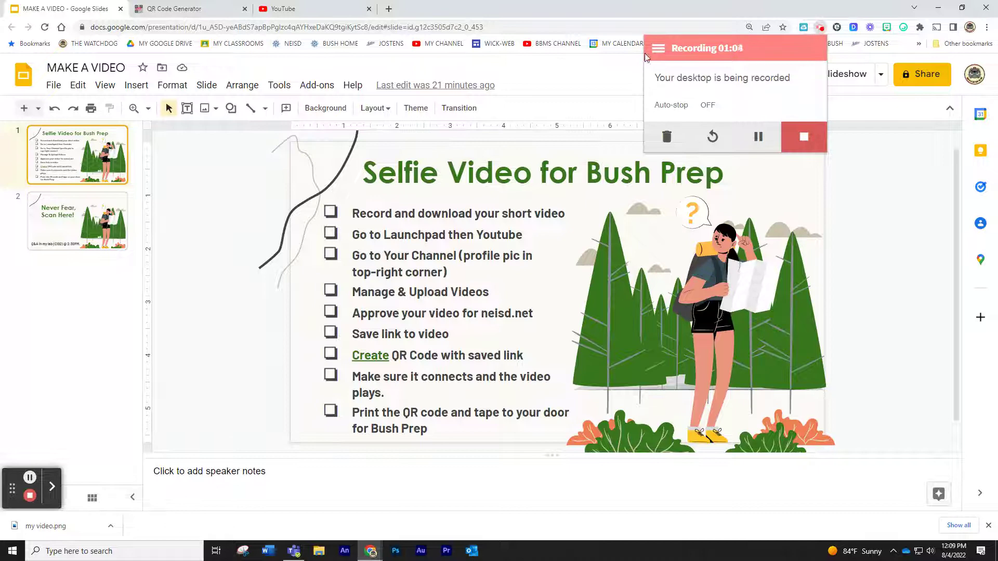
click(866, 167)
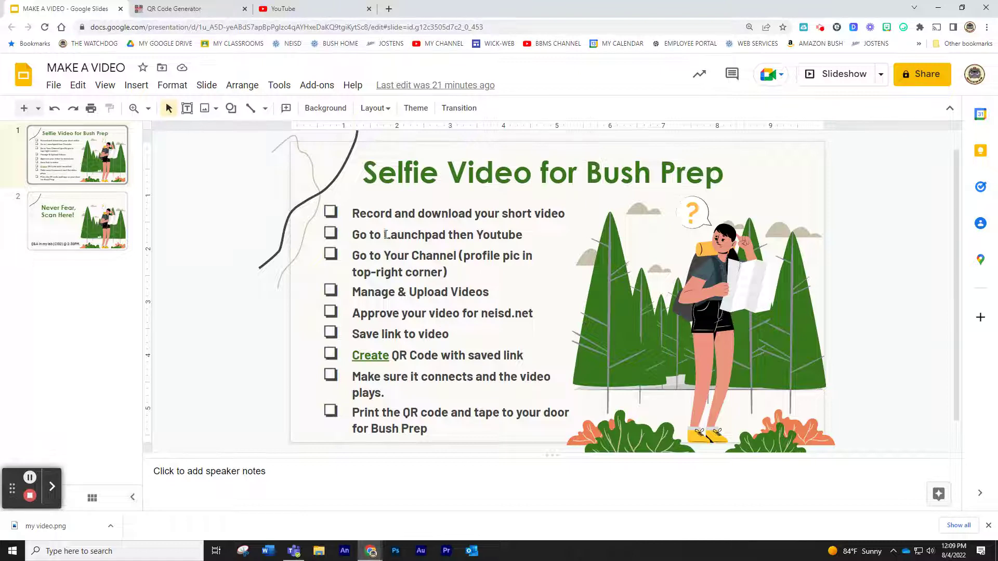
- From the YouTube tab's account menu, go to Your channel
click(304, 12)
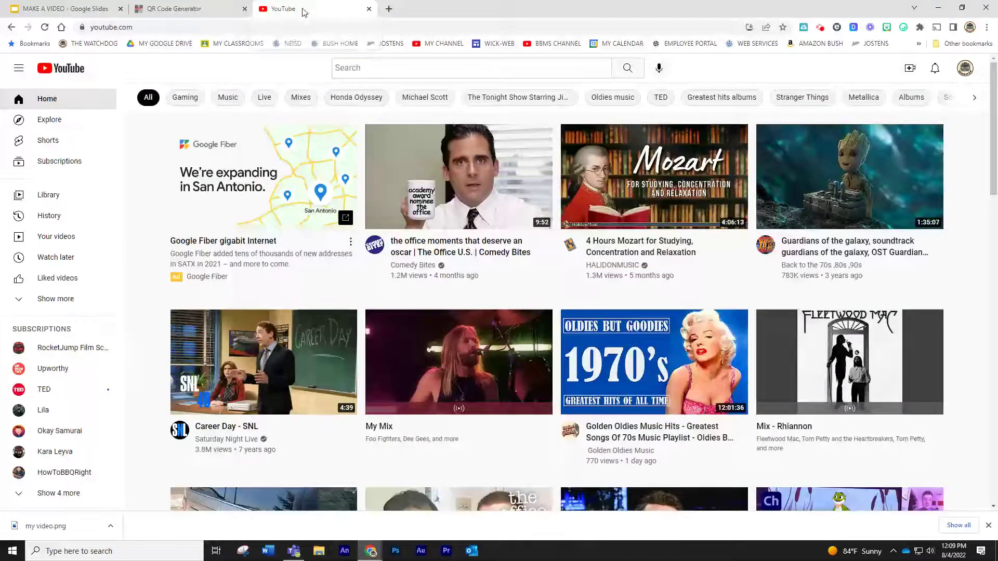
click(965, 71)
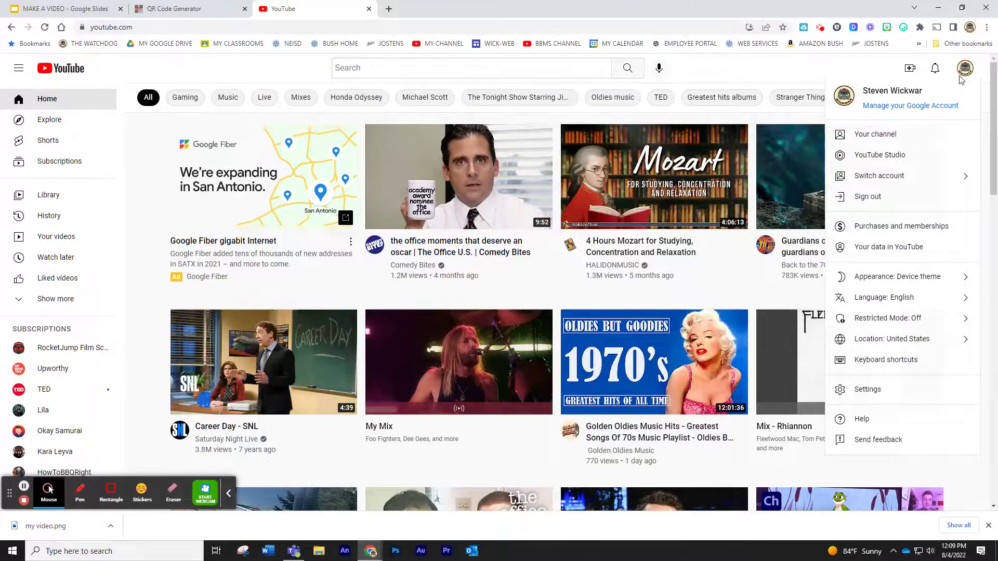
click(874, 135)
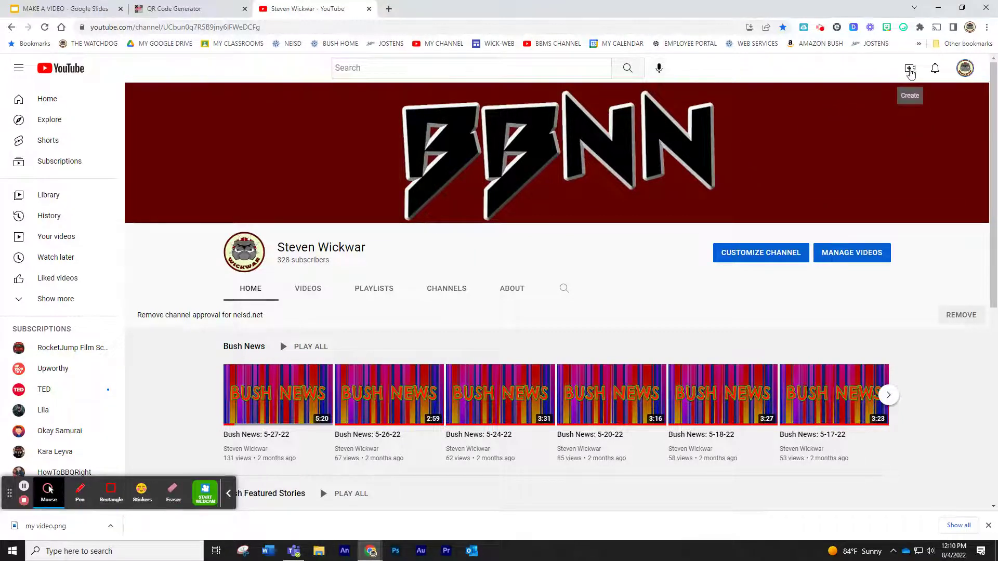
- Upload the CATE 1 WICKWAR MP4 from the Desktop via Create > Upload video
click(910, 74)
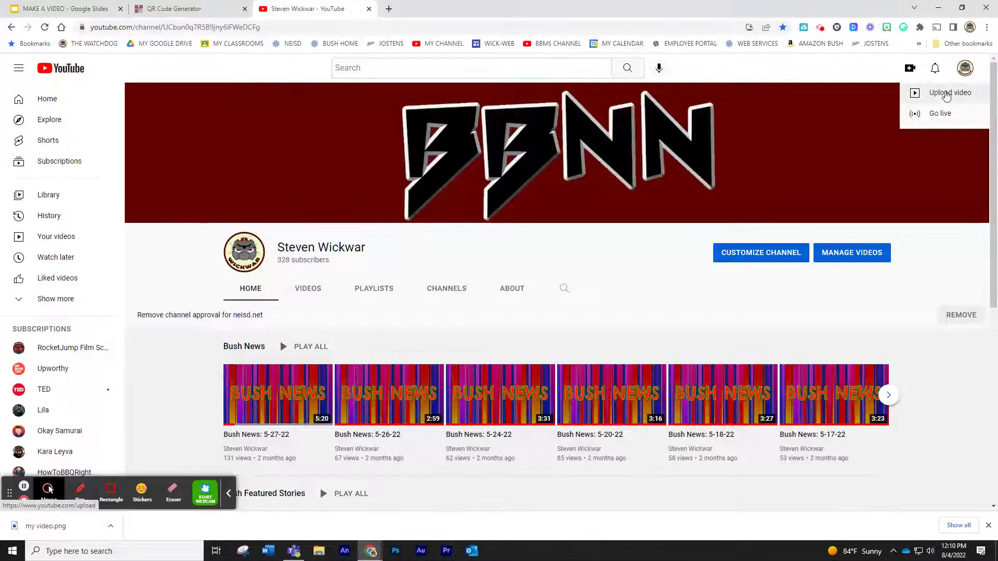
click(947, 95)
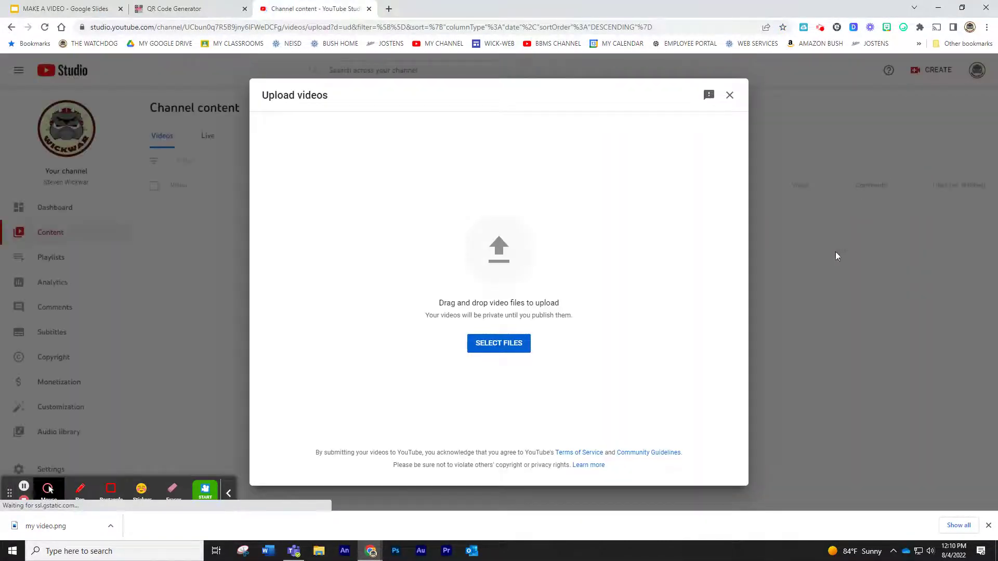
click(508, 348)
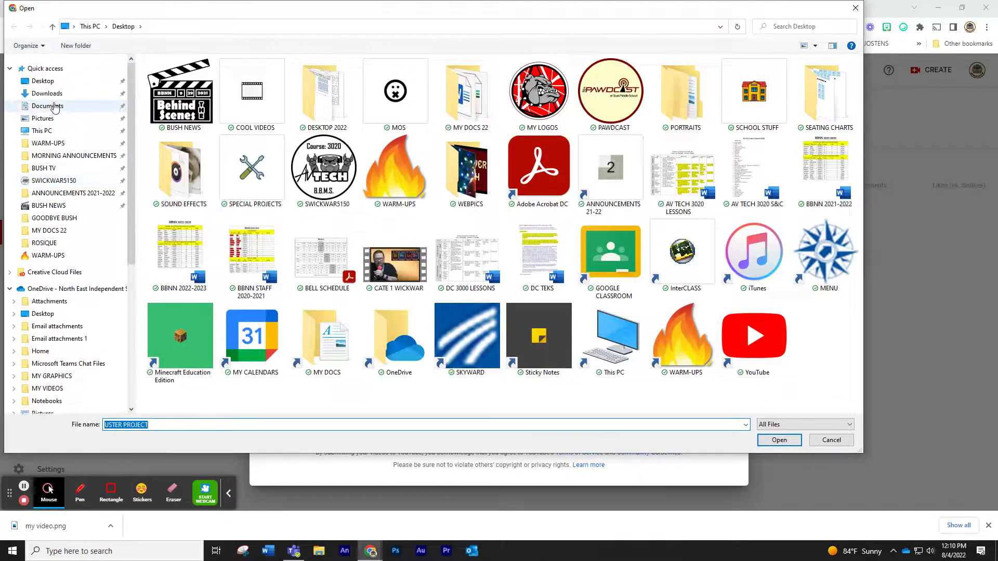
click(49, 86)
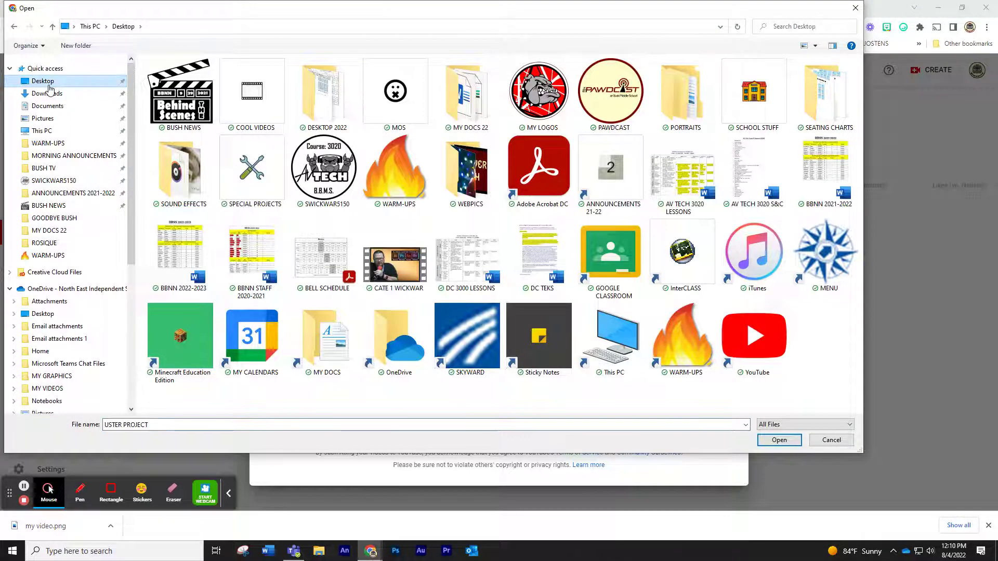
click(399, 270)
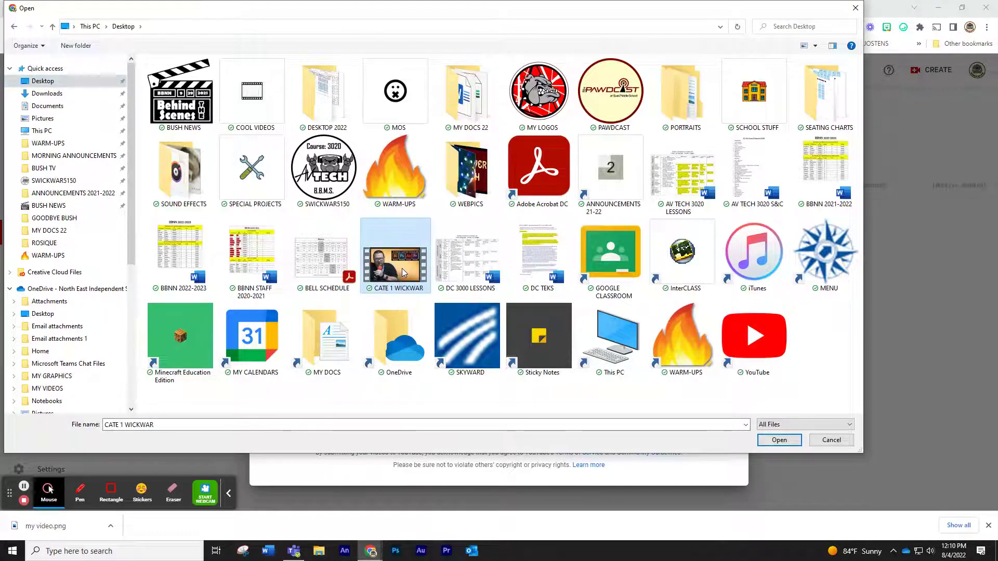
click(789, 442)
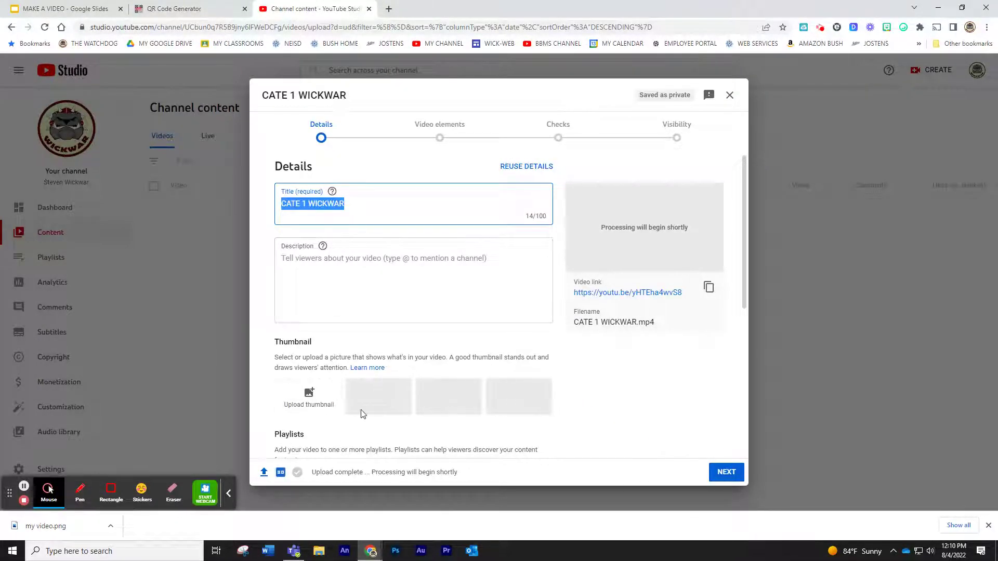
- Add the video to the Bush Featured Stories playlist
scroll(384, 356, down, 1)
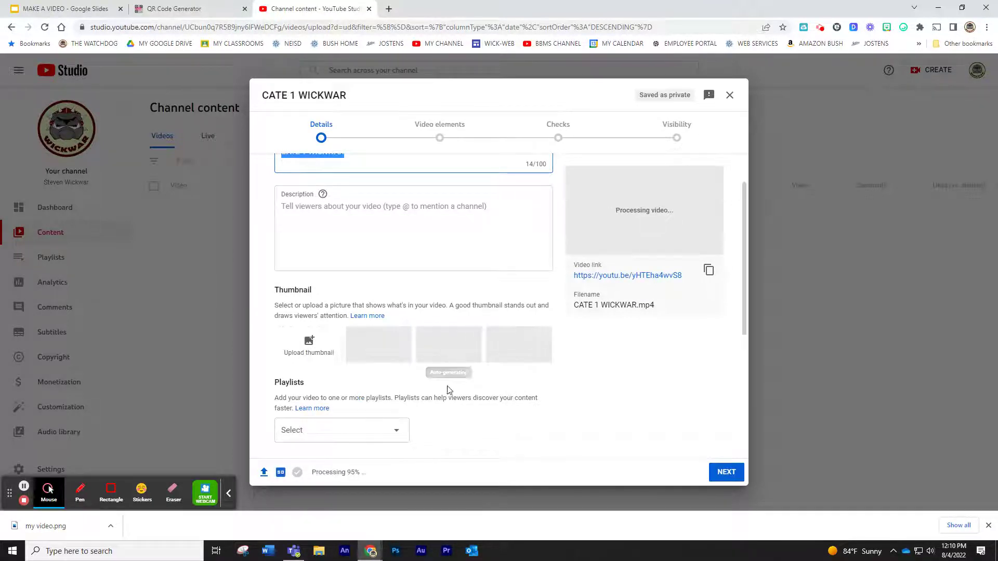
scroll(442, 405, down, 3)
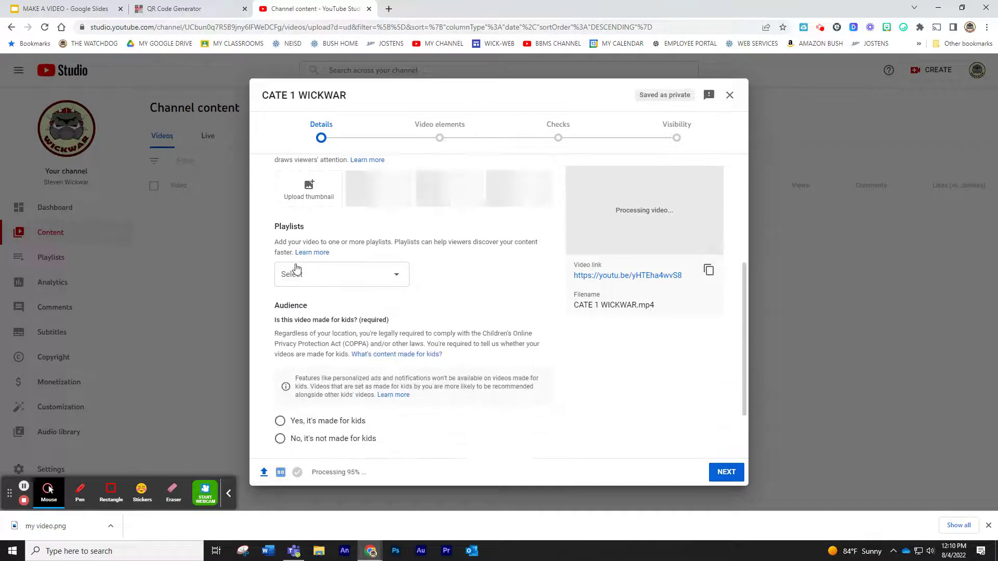
click(400, 281)
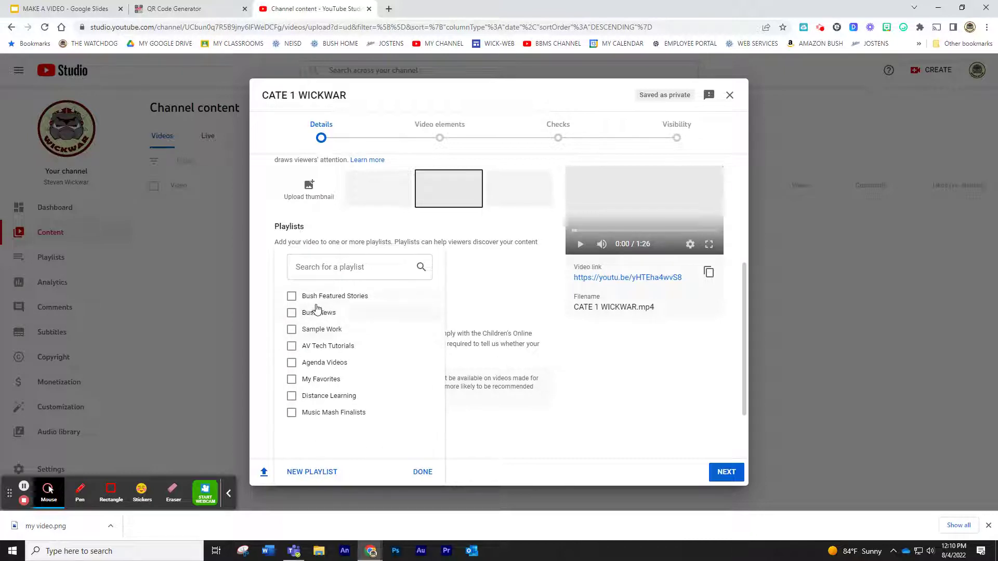
click(292, 297)
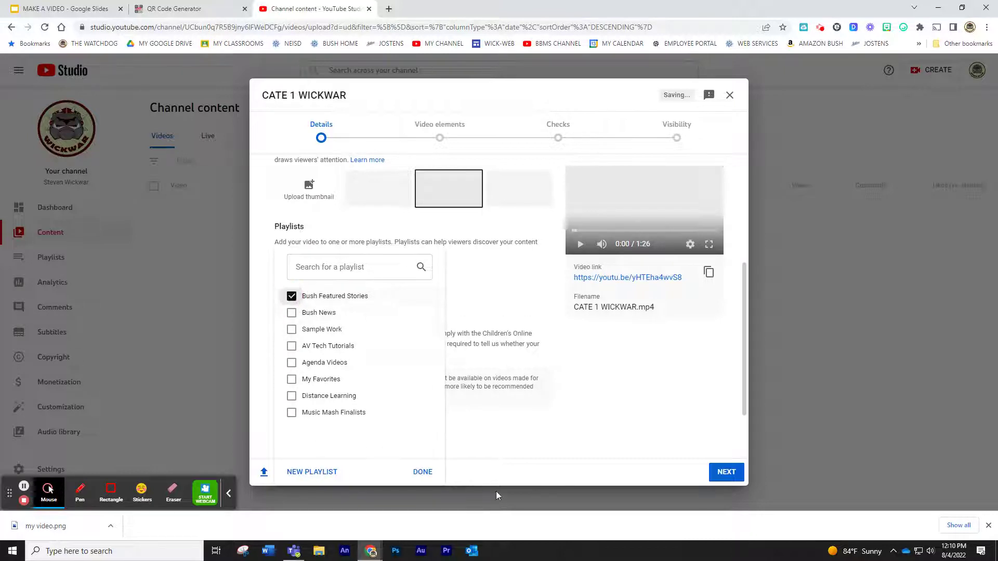
click(421, 473)
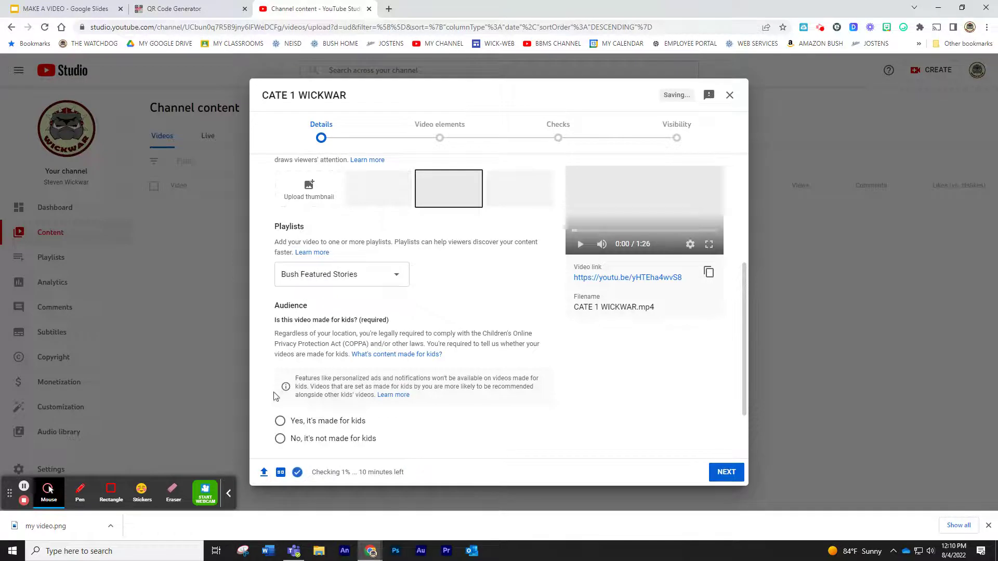
- Mark the video as 'No, it's not made for kids'
scroll(291, 396, down, 2)
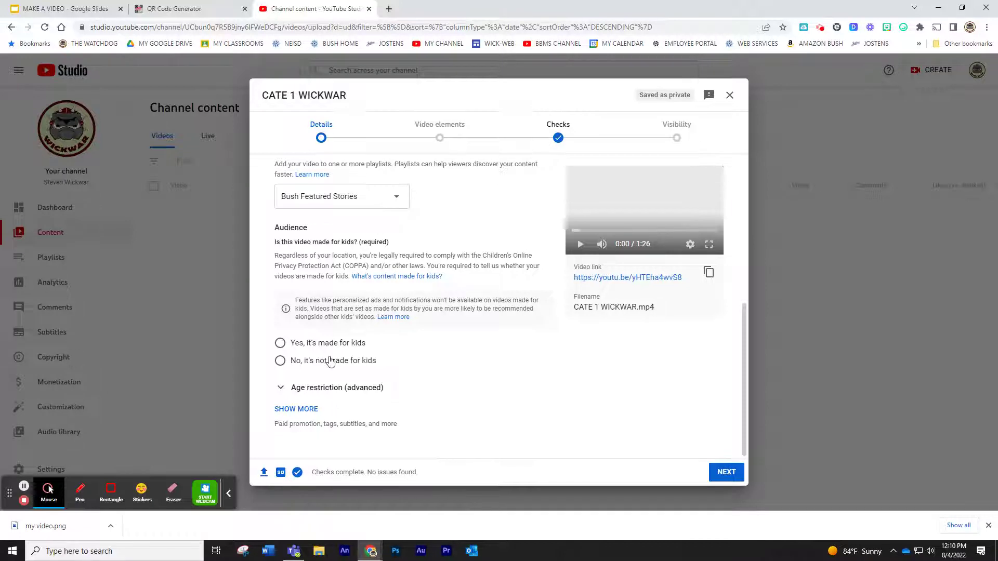
click(281, 361)
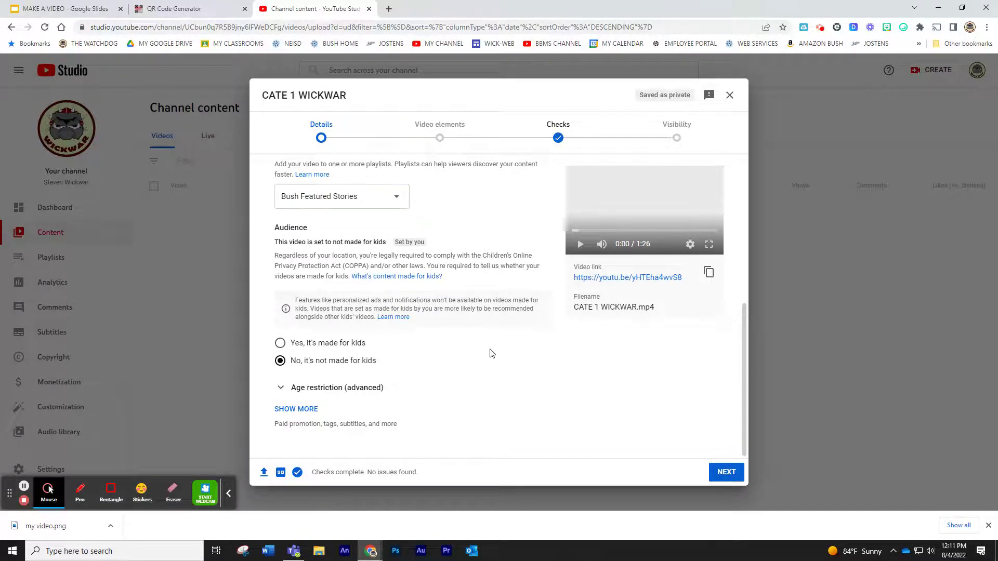
scroll(494, 351, up, 5)
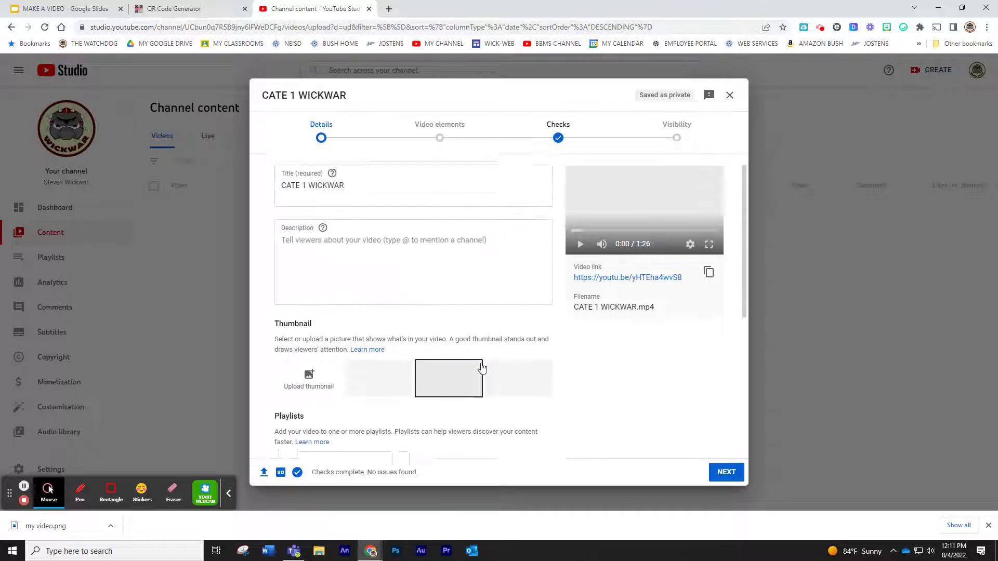
scroll(481, 366, down, 5)
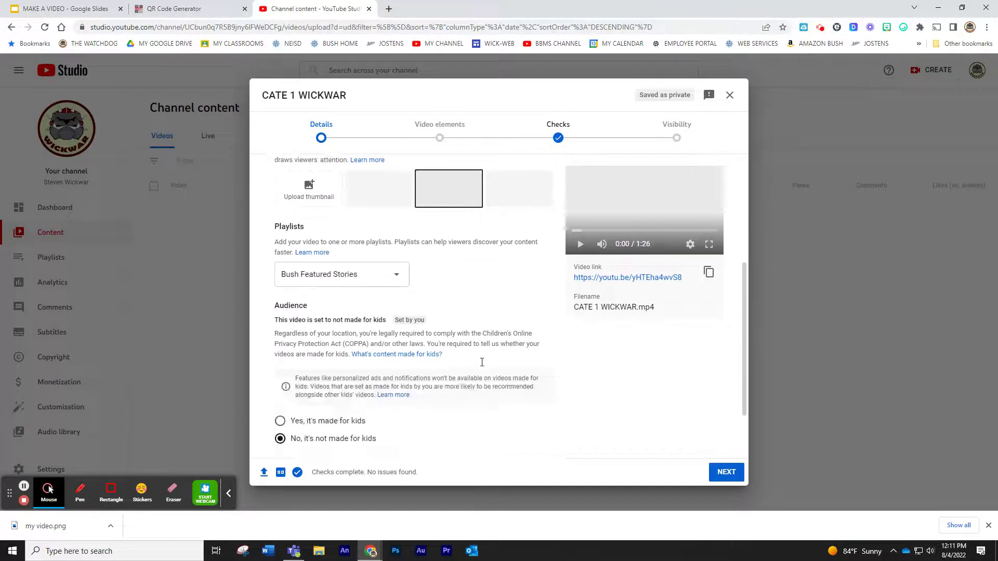
- Step past Video elements and Checks, then publish the video with Public visibility
click(728, 479)
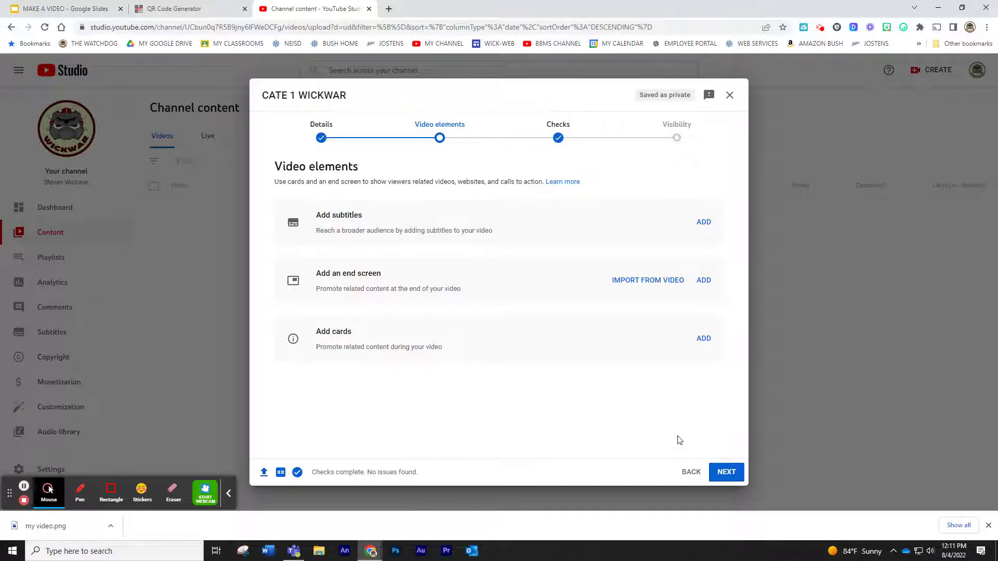
click(727, 472)
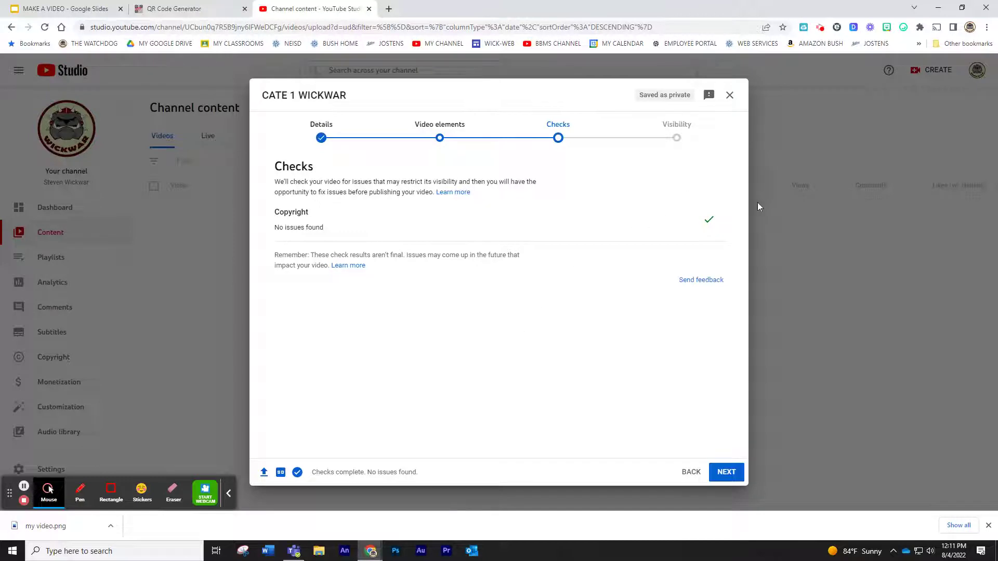
click(726, 473)
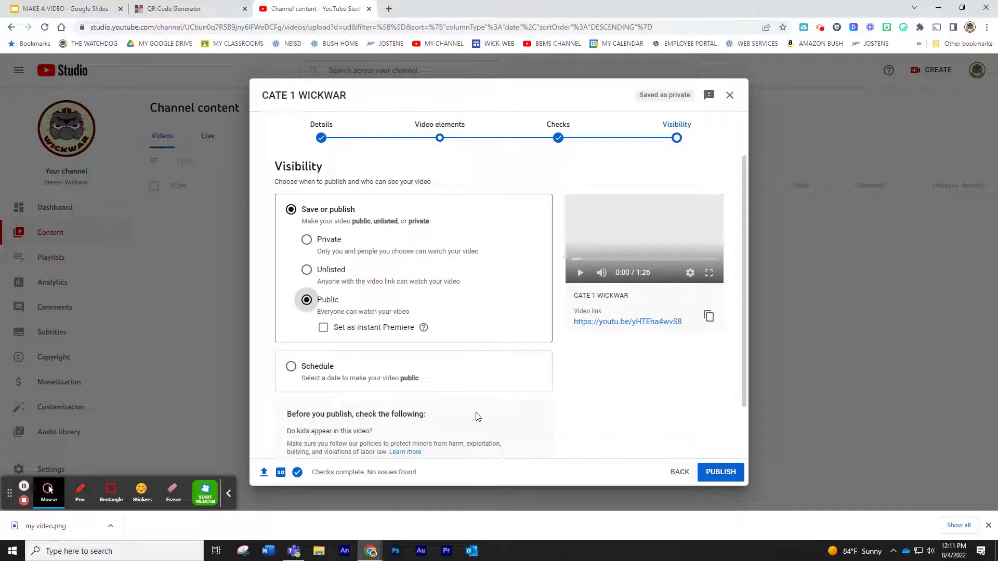
scroll(535, 405, down, 1)
click(720, 471)
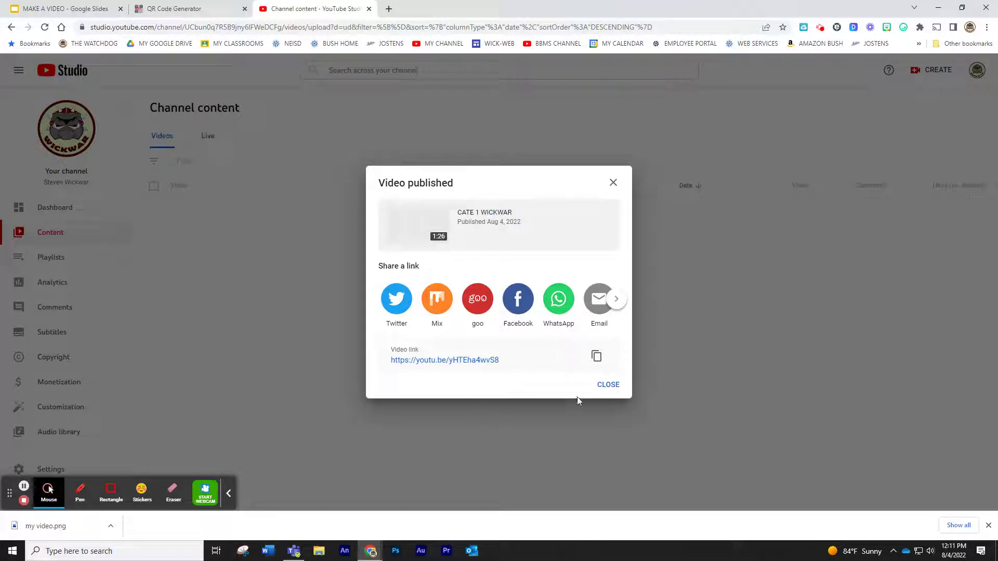
- Close the Video published dialog to return to the Channel content list
click(607, 386)
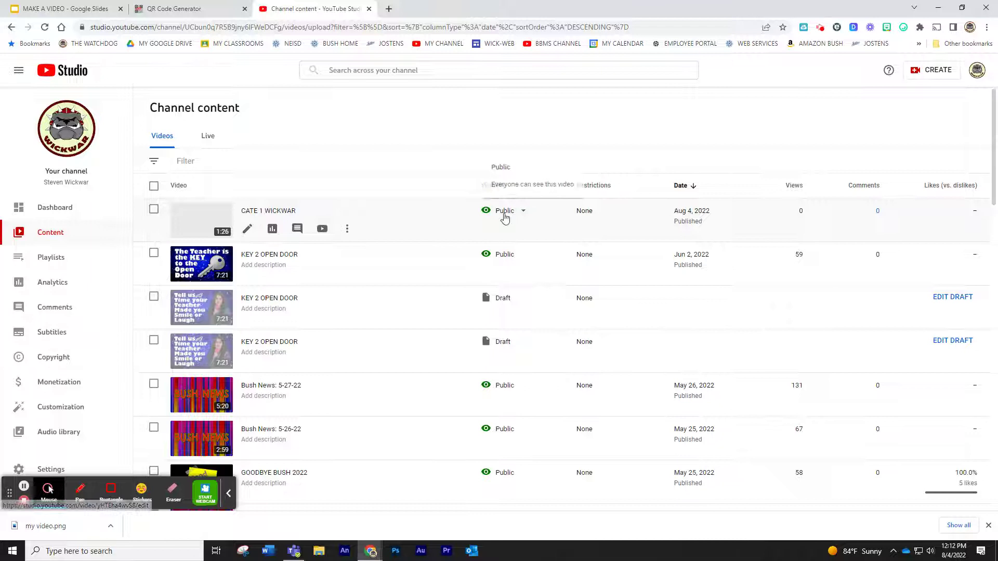
- Open the CATE 1 WICKWAR Video details page and look over it
click(199, 222)
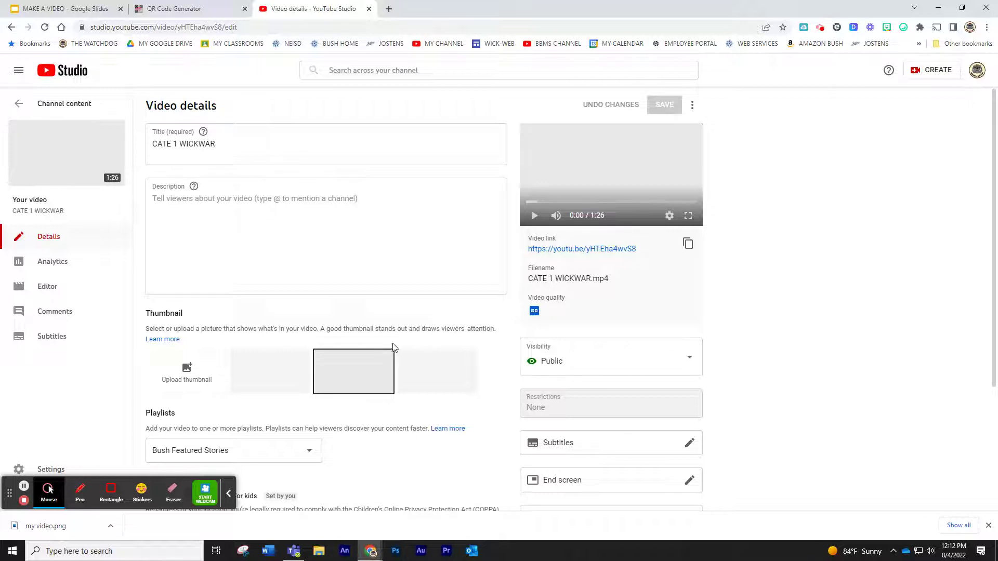
scroll(294, 299, down, 3)
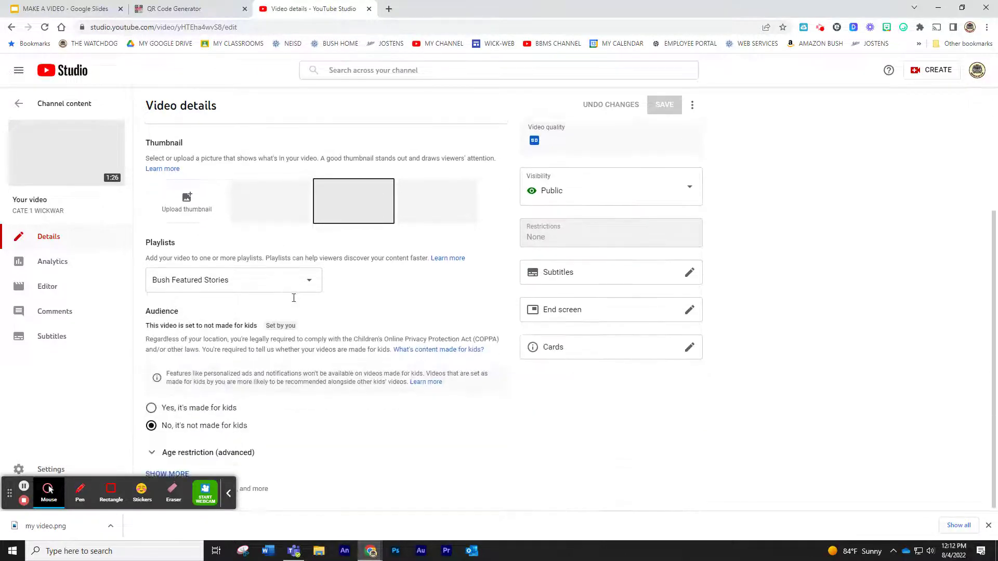
scroll(218, 426, up, 3)
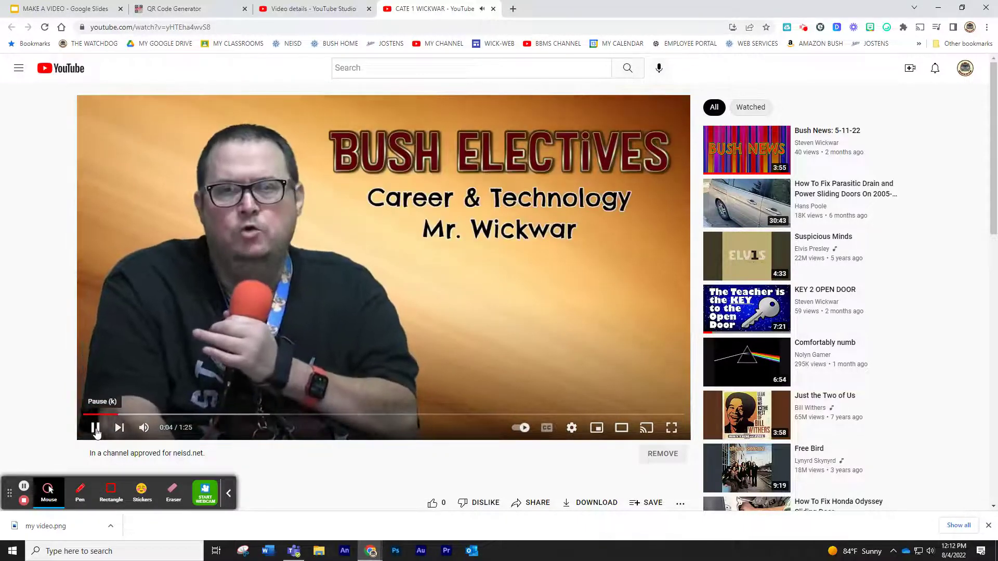
- Pause the CATE 1 WICKWAR video and copy its youtu.be share link
click(96, 429)
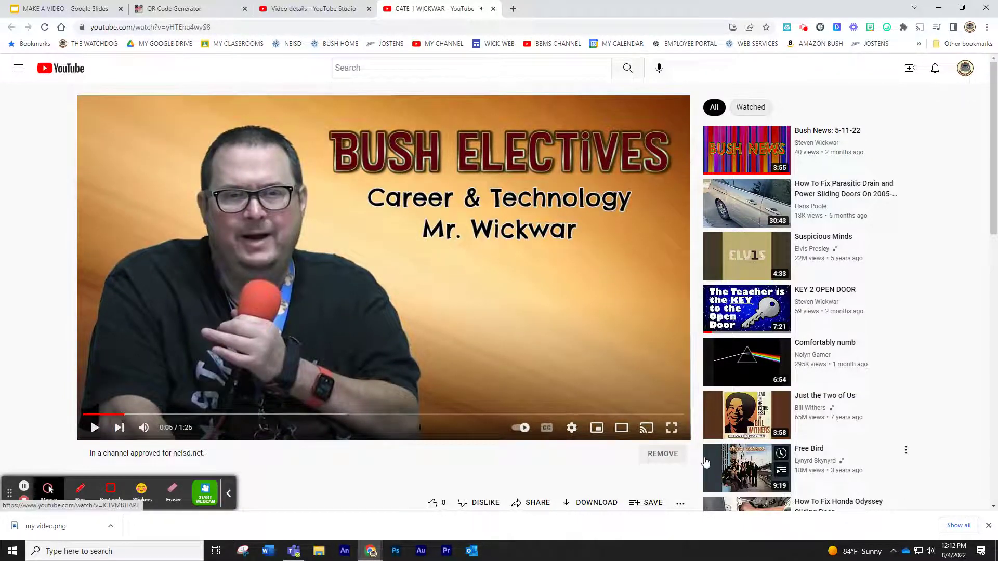
scroll(656, 468, down, 1)
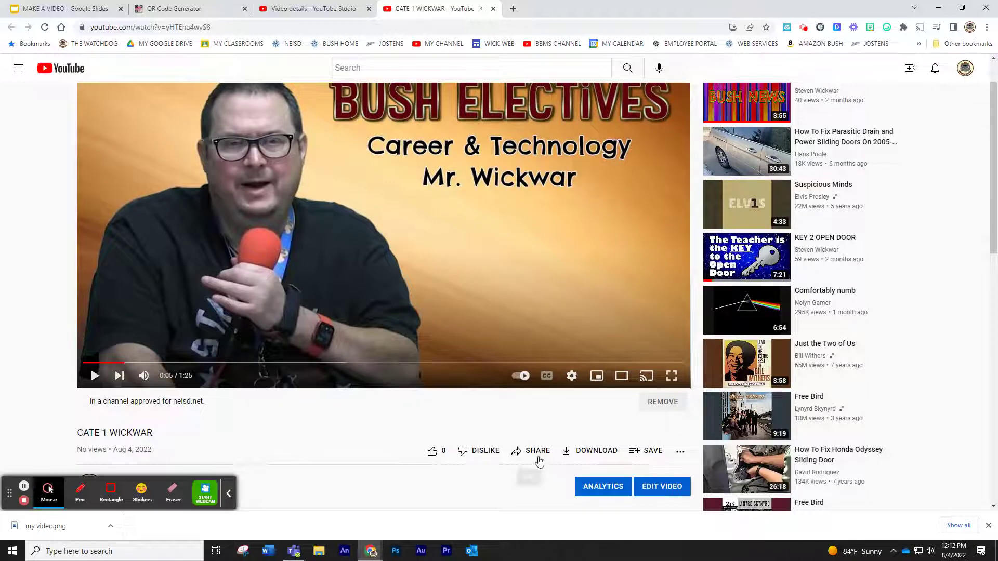
click(536, 453)
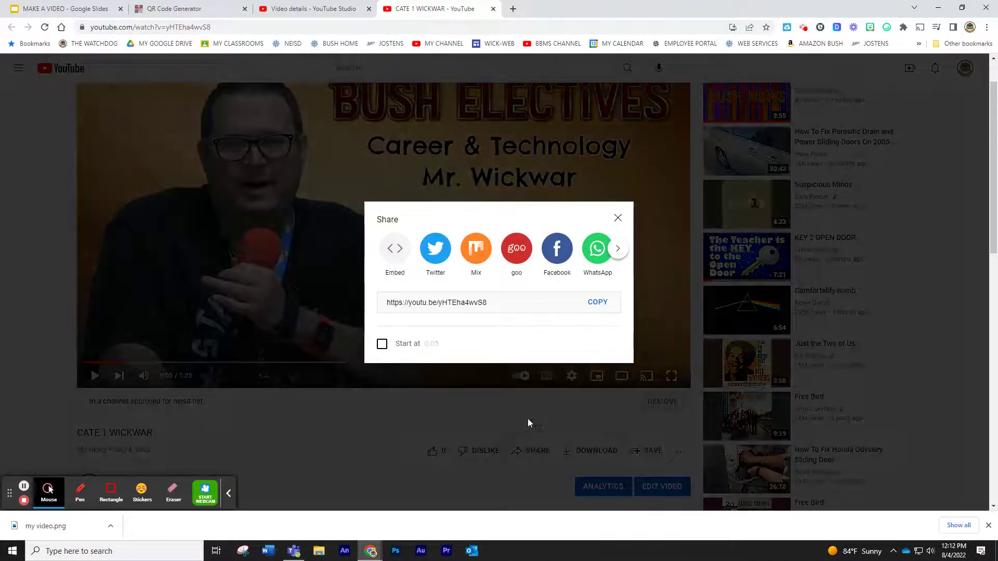
click(602, 305)
key(ctrl+c)
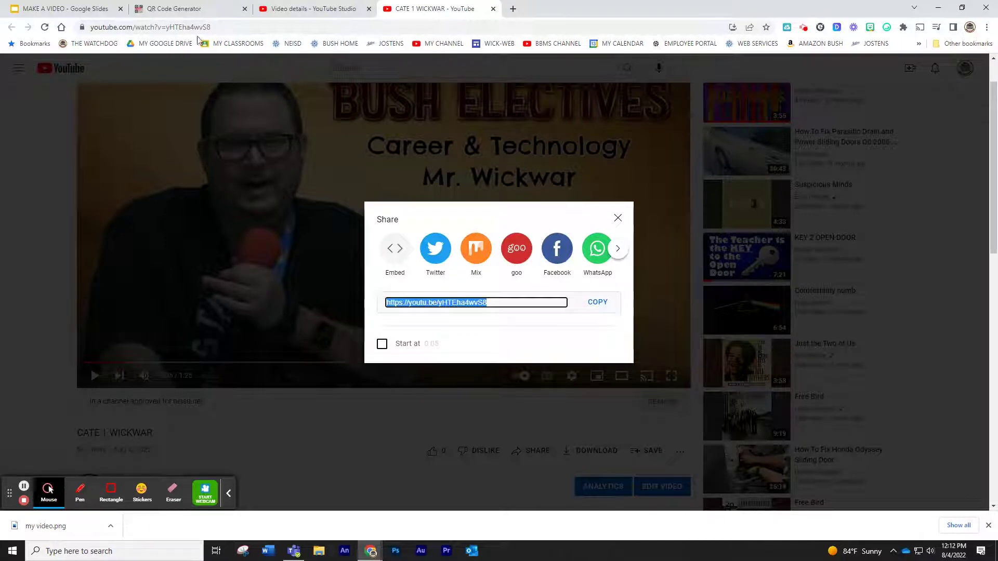
- Check the MAKE A VIDEO checklist slides, then return to the QR Code Generator
click(158, 10)
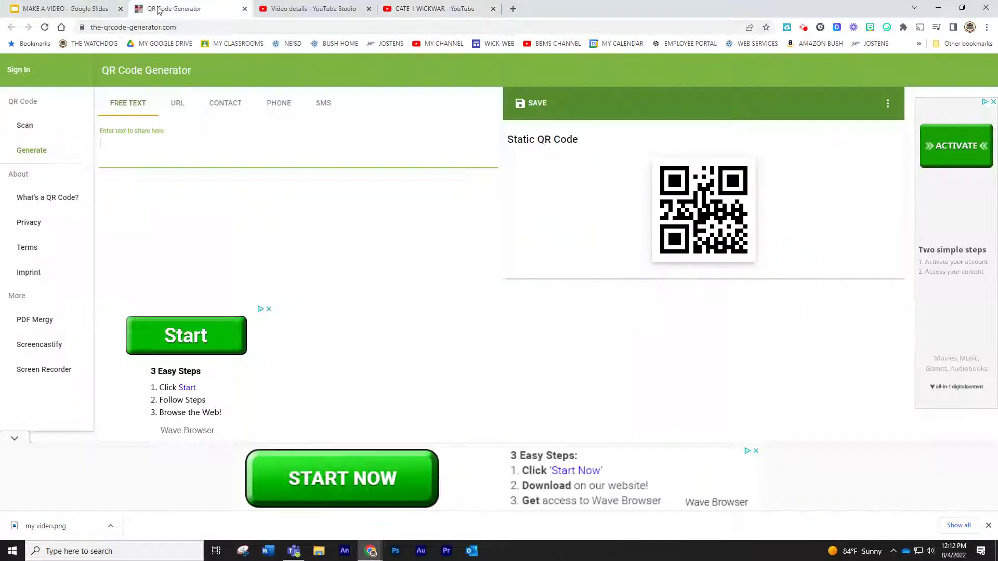
click(67, 9)
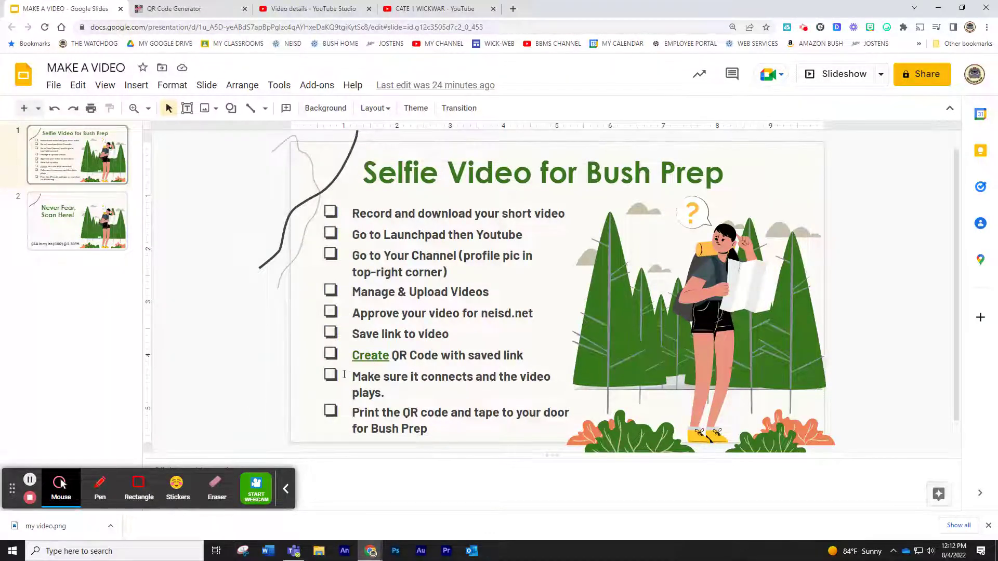
click(193, 8)
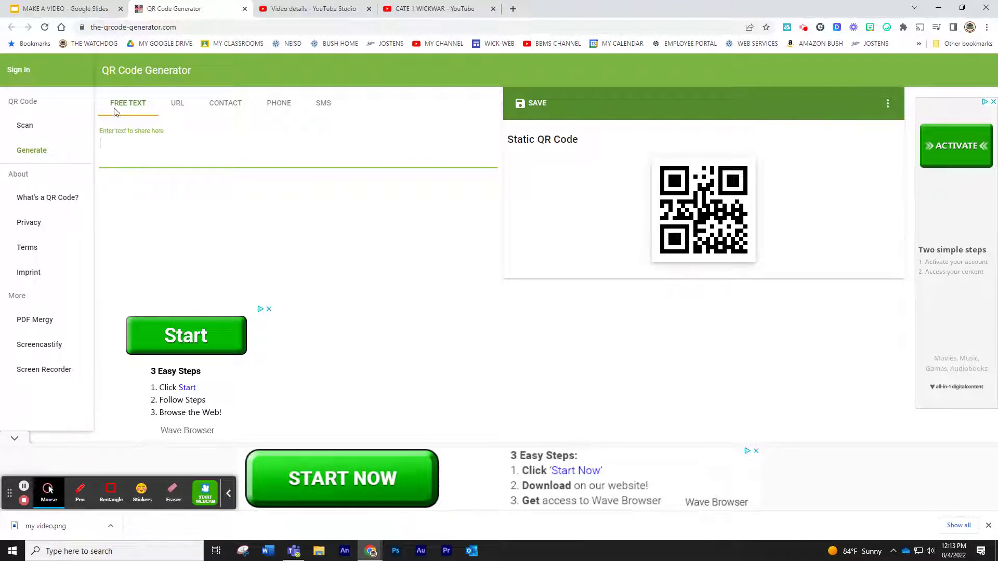
- Paste the copied youtu.be link into the URL field to generate a QR code
click(177, 106)
right_click(127, 145)
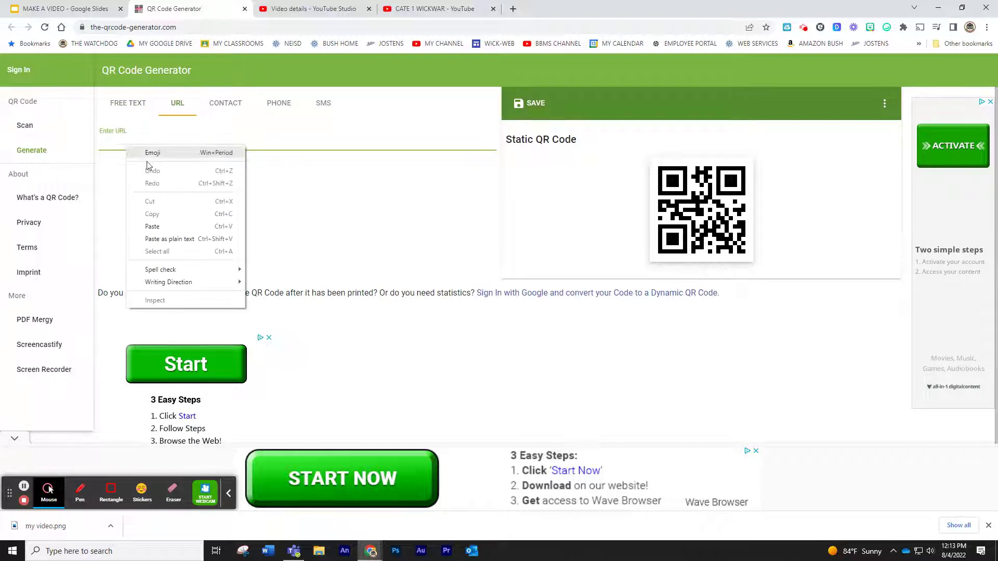
click(156, 226)
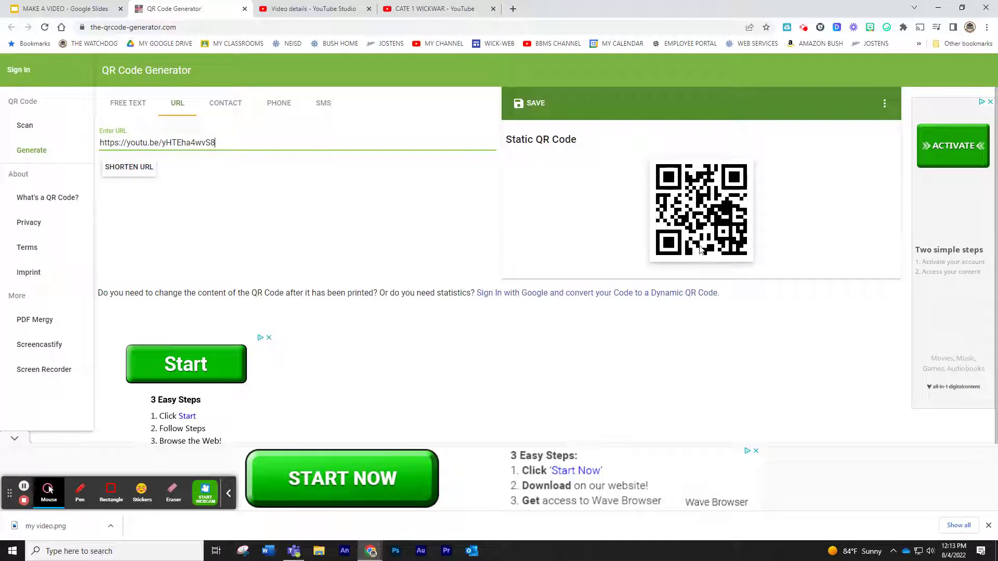
- Save the QR code as a PNG named 'my video 1'
click(531, 104)
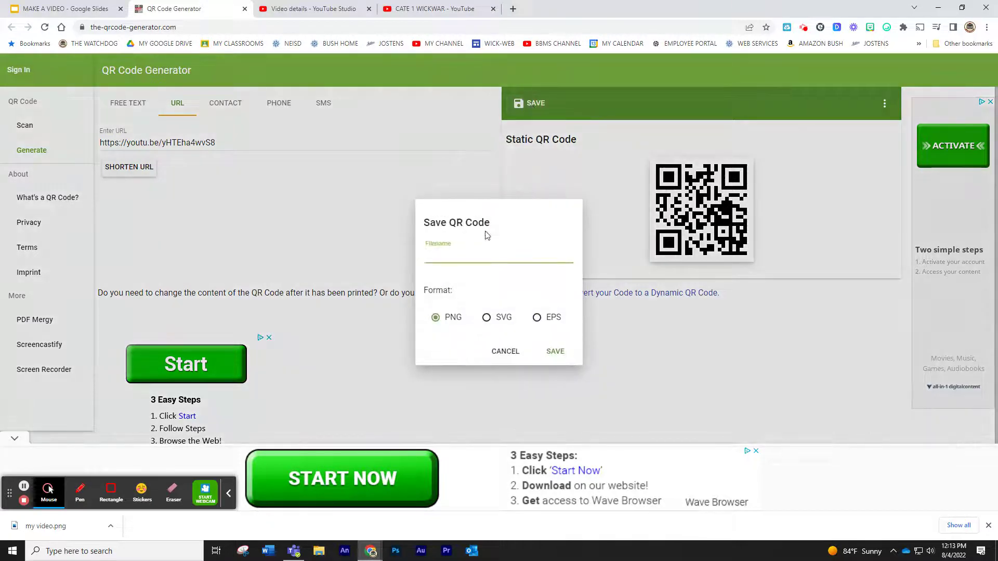
text(my vi)
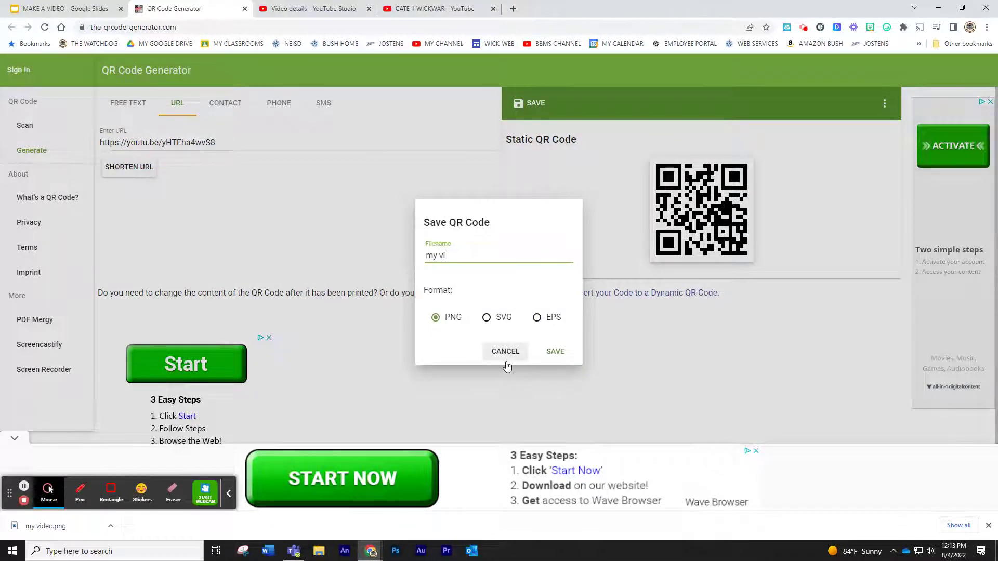
text(deo 1)
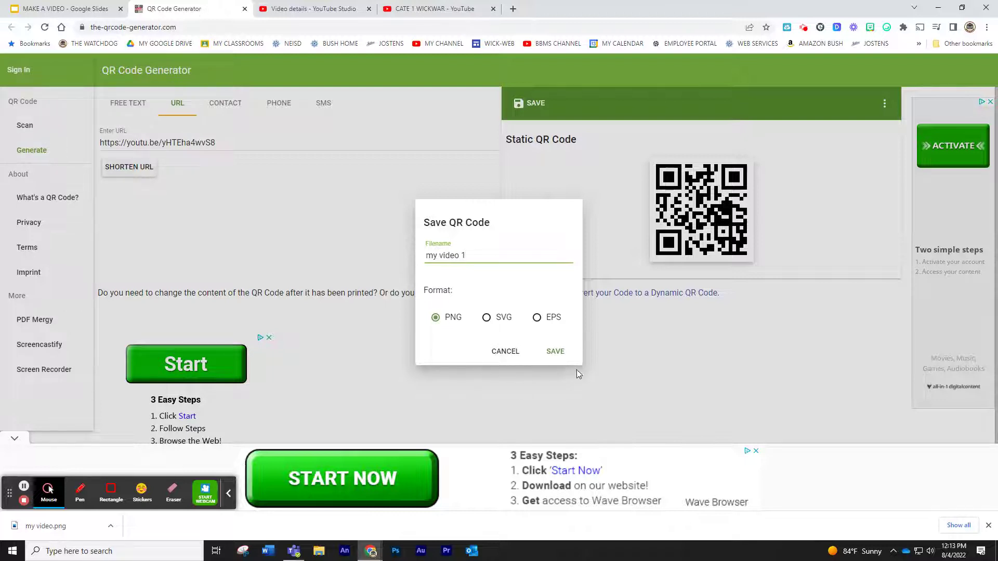
click(554, 352)
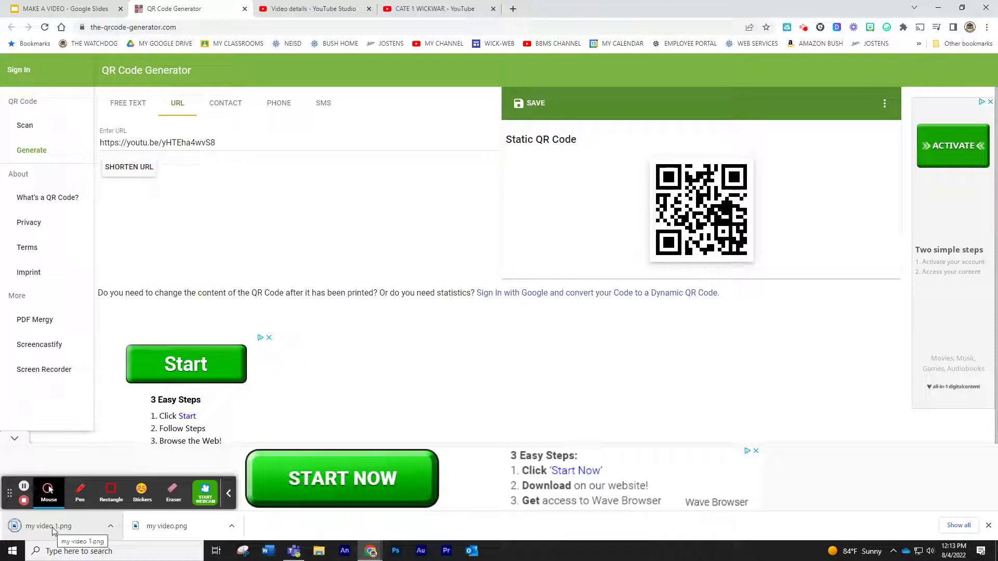
- Drag the my video 1.png download onto the Windows desktop
click(963, 7)
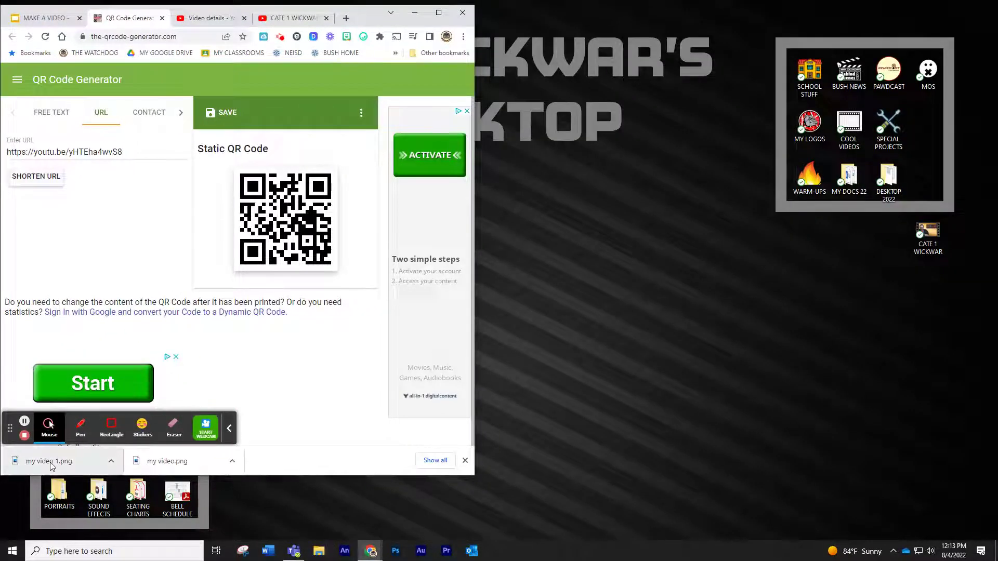
drag(52, 466, 704, 308)
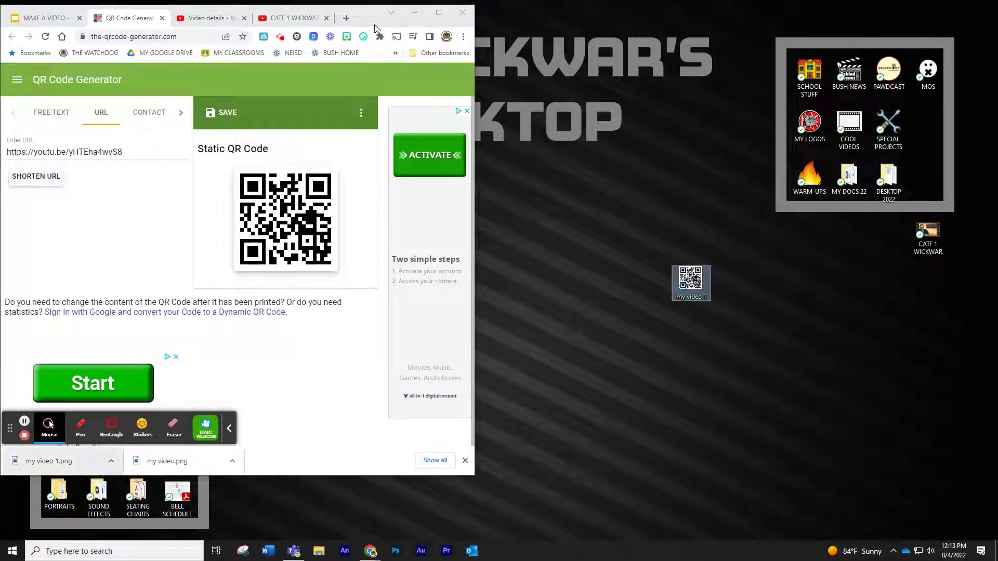
click(415, 12)
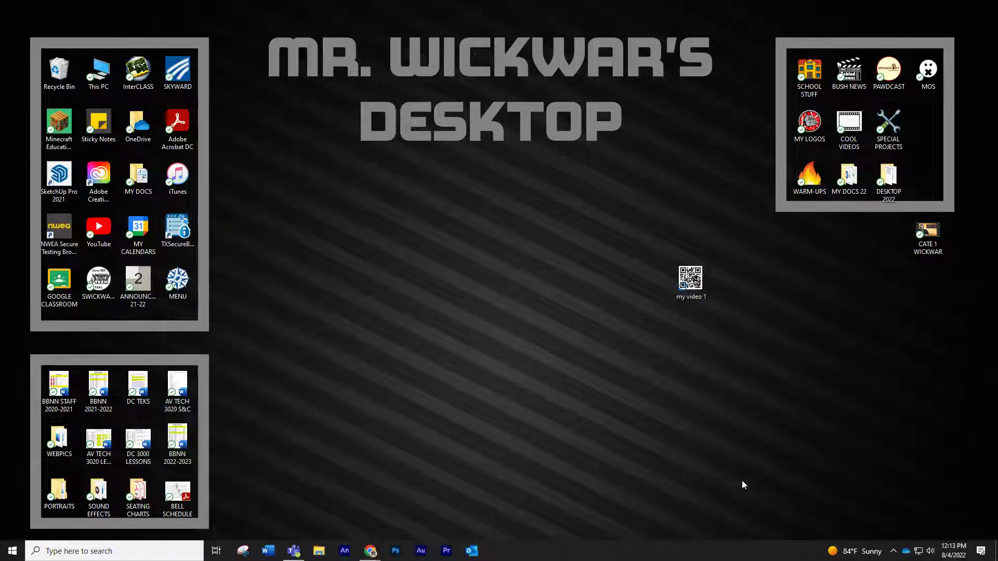
- View my video 1.png in Photos at 177%, check the Print option, then minimize Photos
double_click(705, 276)
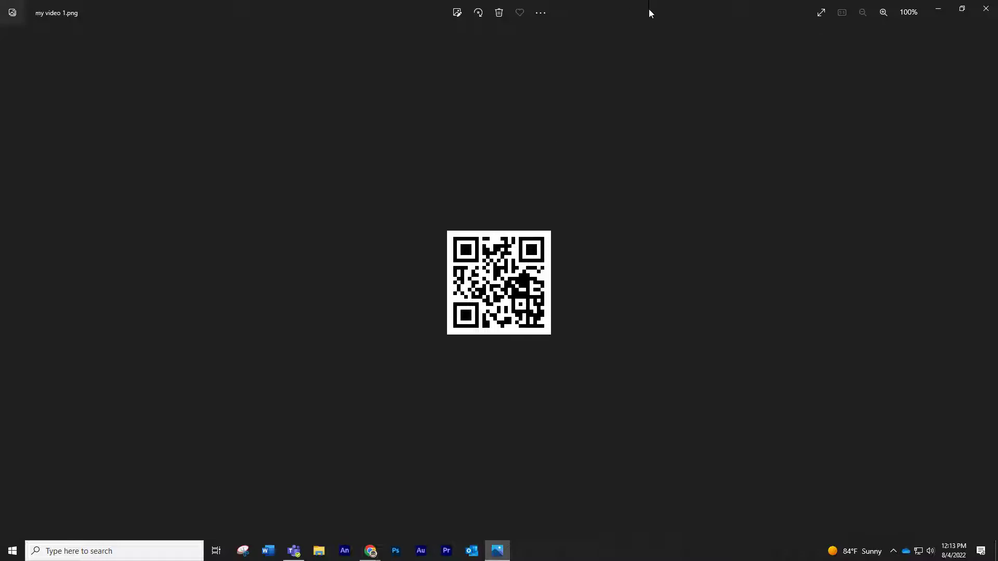
click(884, 13)
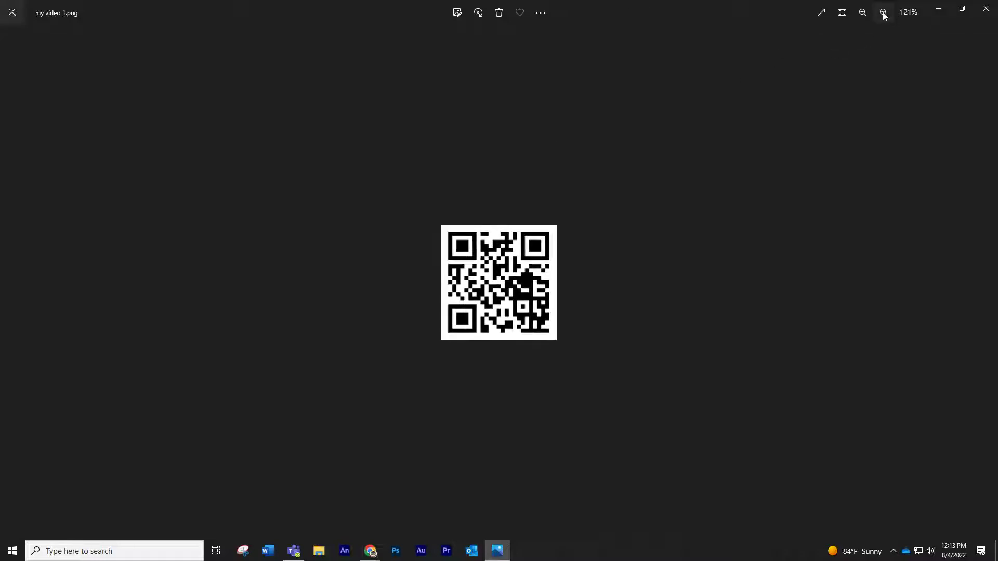
click(883, 13)
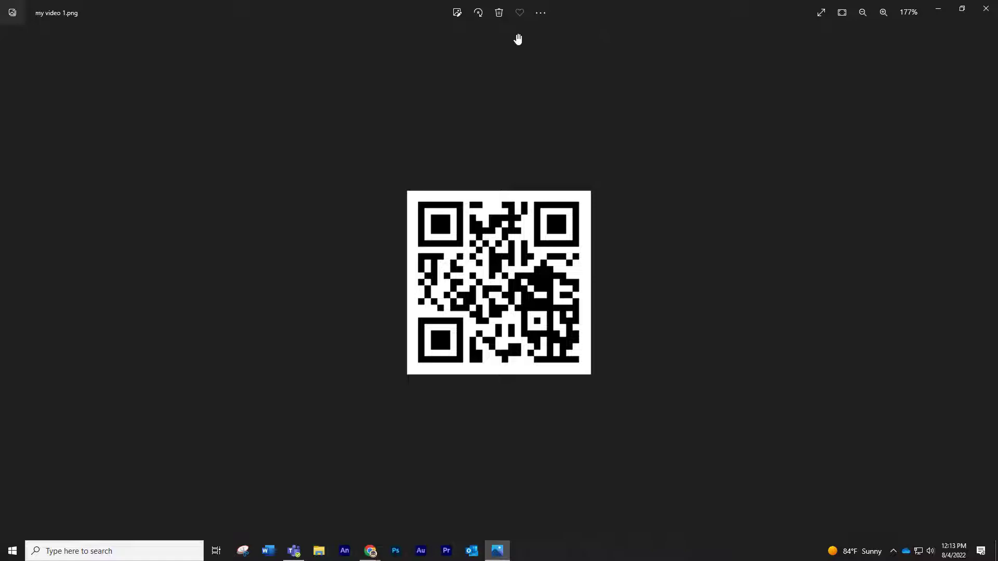
click(540, 14)
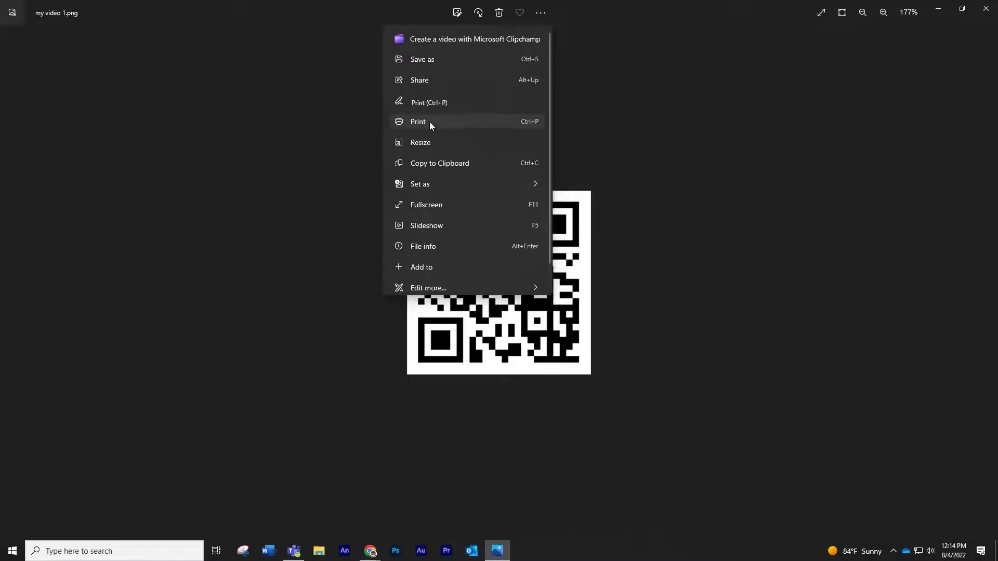
click(715, 133)
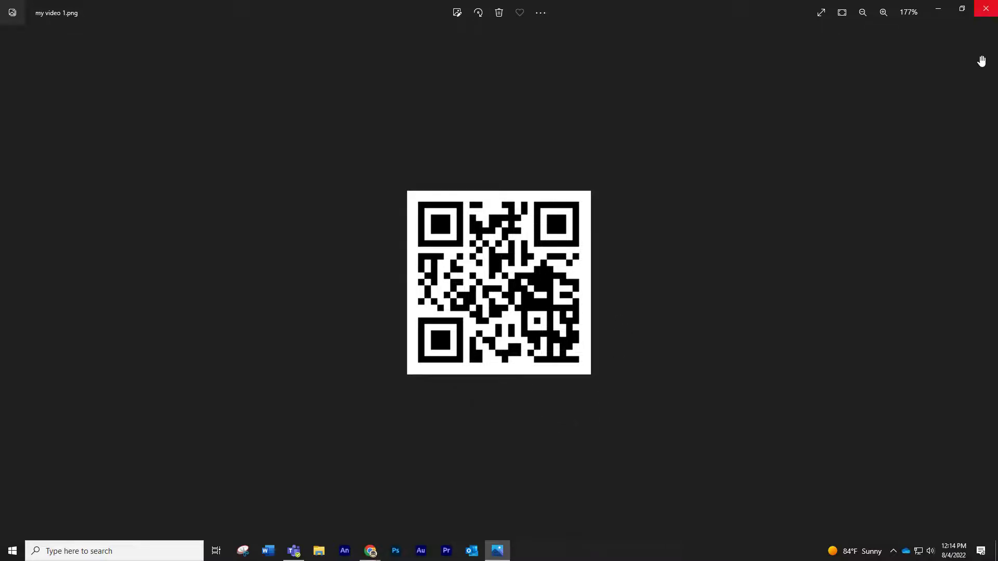
click(944, 7)
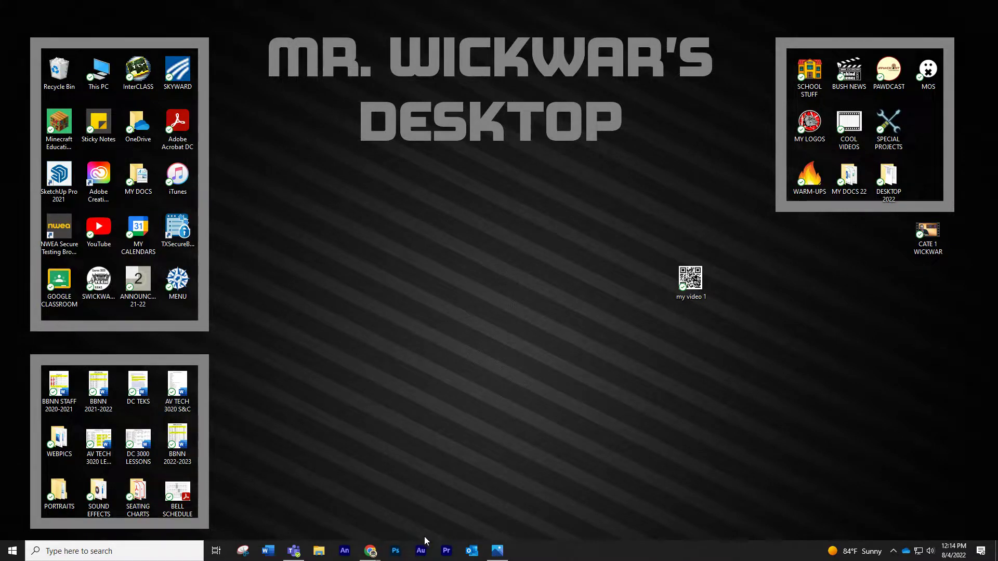
- Bring up Screencastify's 'sharing your screen' notice from the Chrome taskbar preview
mouse_move(378, 557)
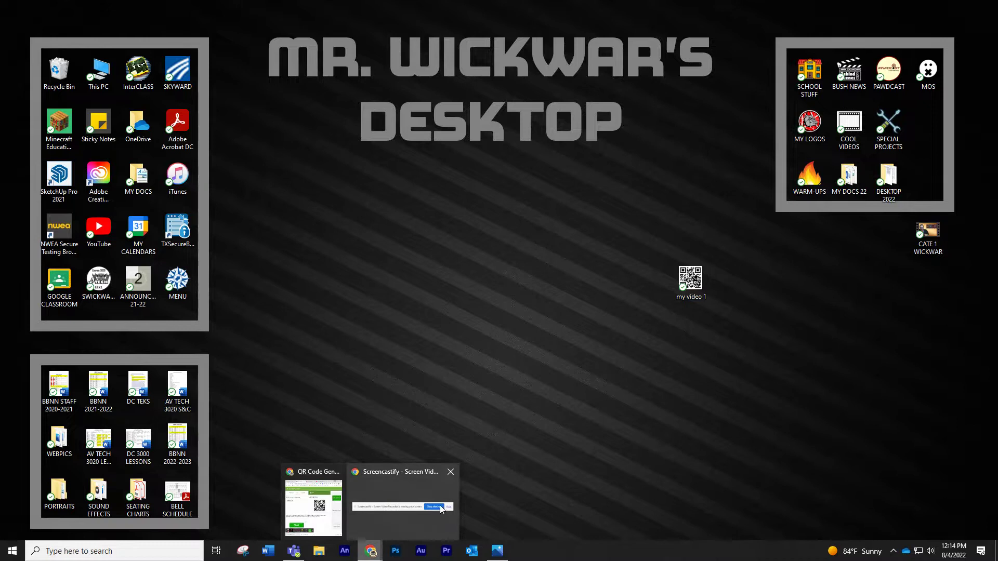
click(405, 517)
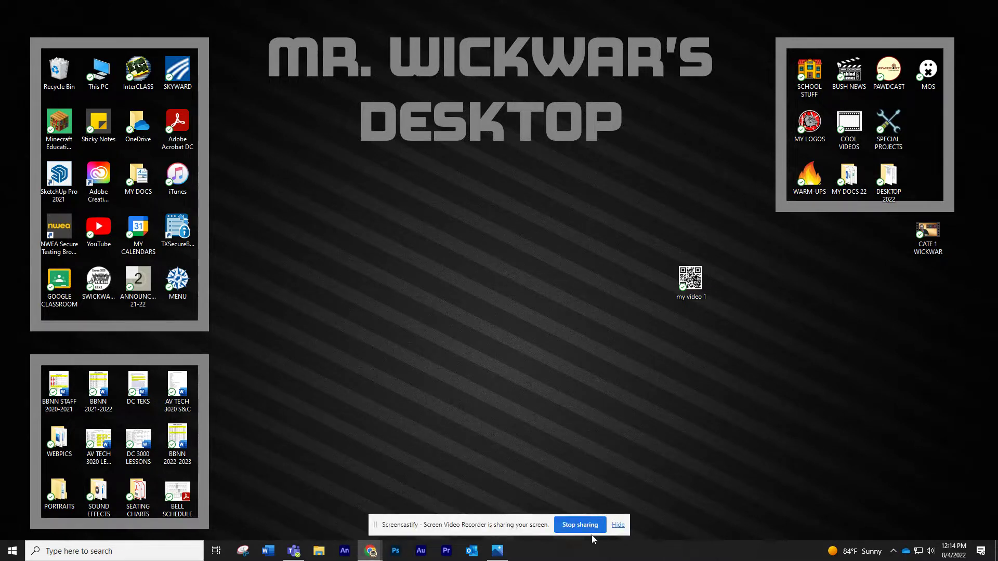